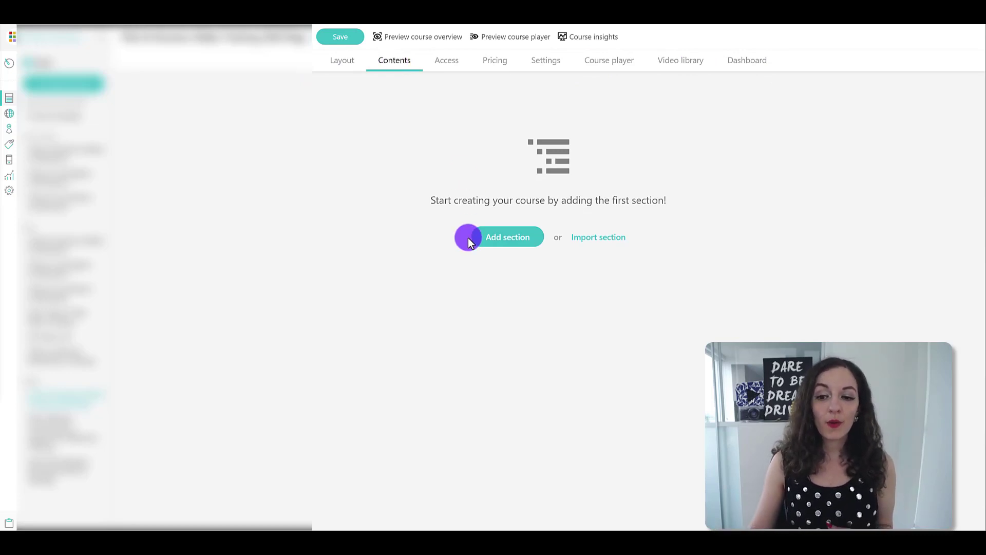
Add a section named 'Introduction' with Access left on Draft, and save it.
left_click(509, 246)
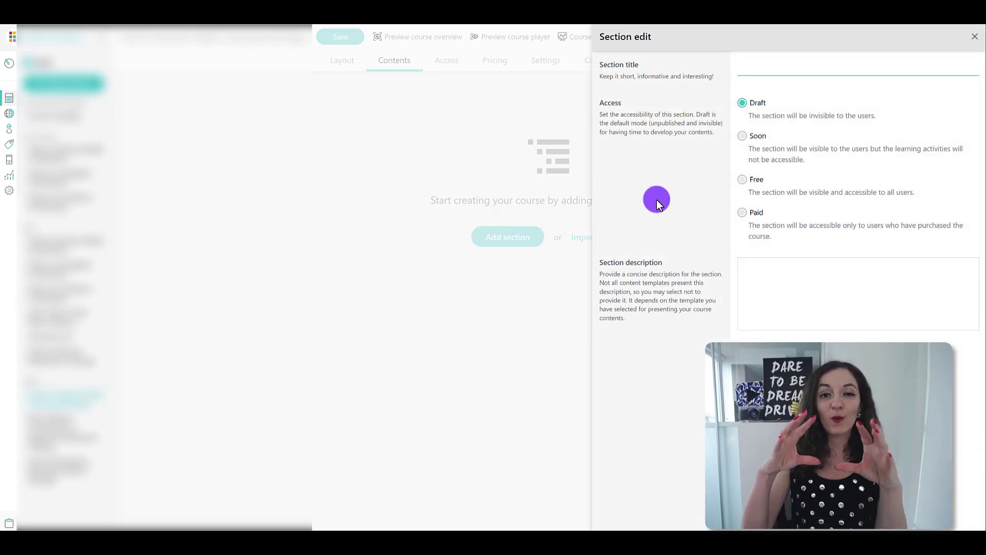
type("Int")
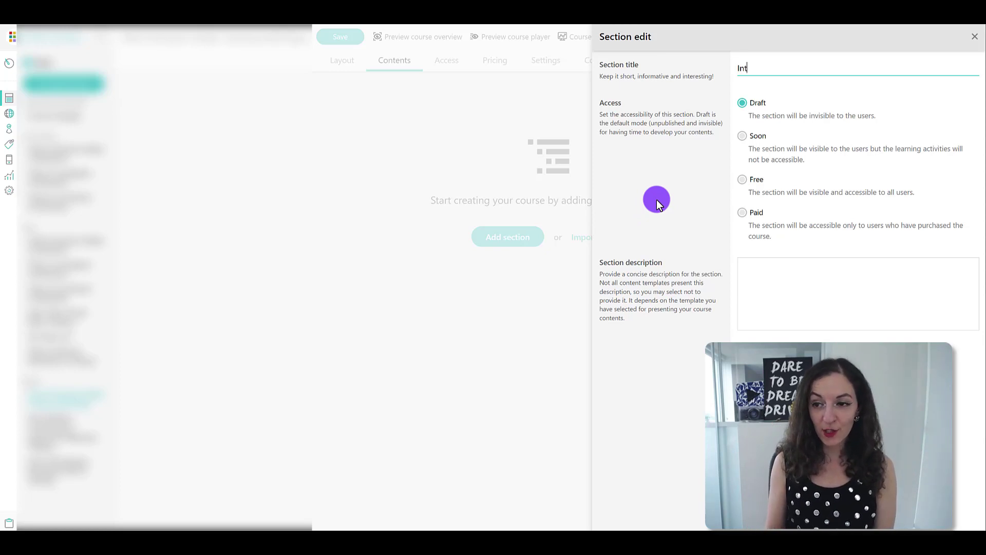
type("roduction")
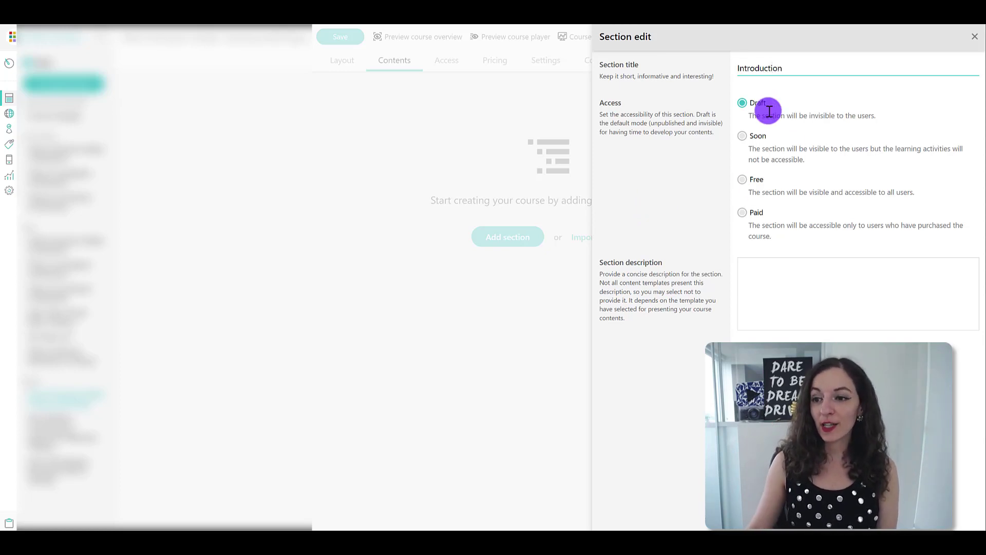
left_click(757, 341)
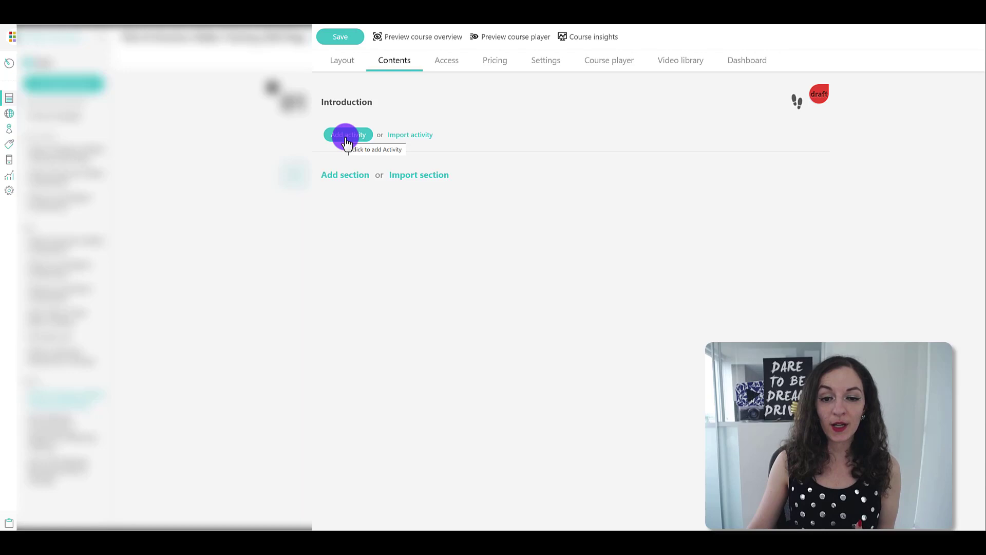
Open the Add learning activity dialog for the Introduction section and scroll its Multimedia types.
left_click(347, 141)
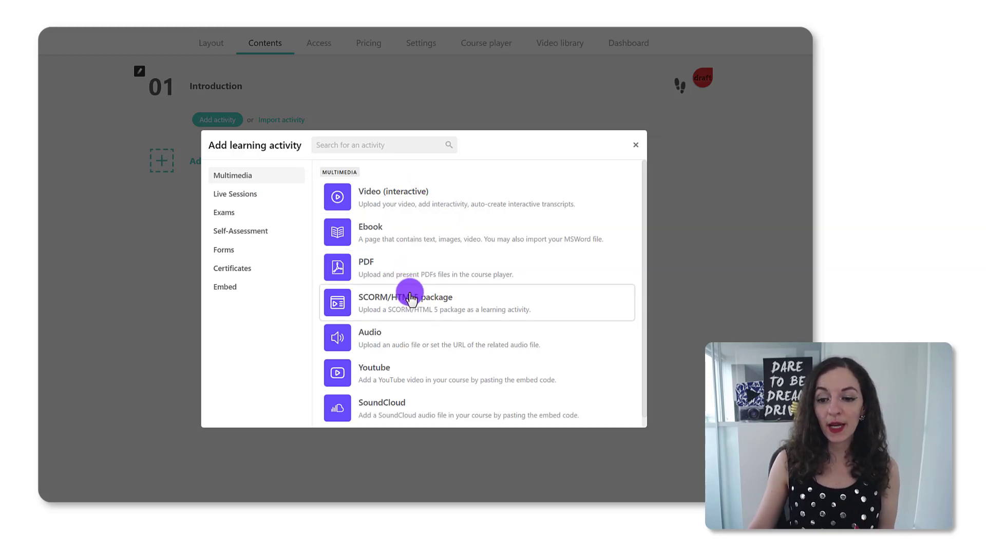
scroll(410, 306, "down", 1)
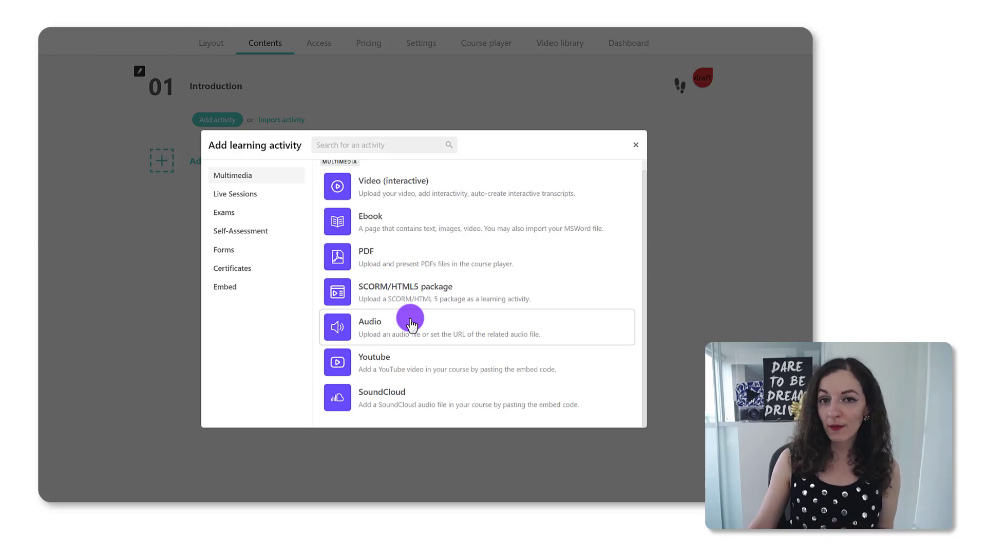
scroll(451, 208, "up", 1)
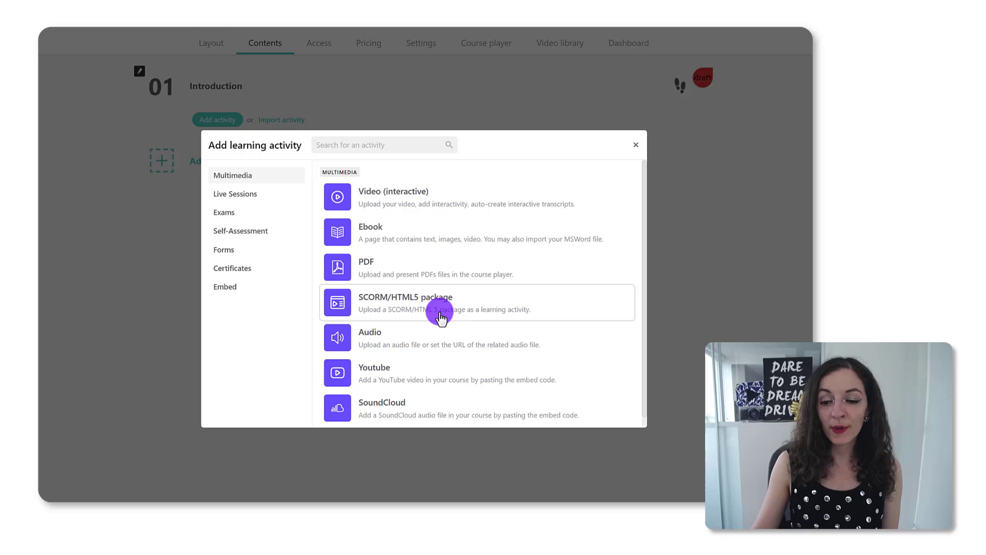
scroll(442, 335, "down", 1)
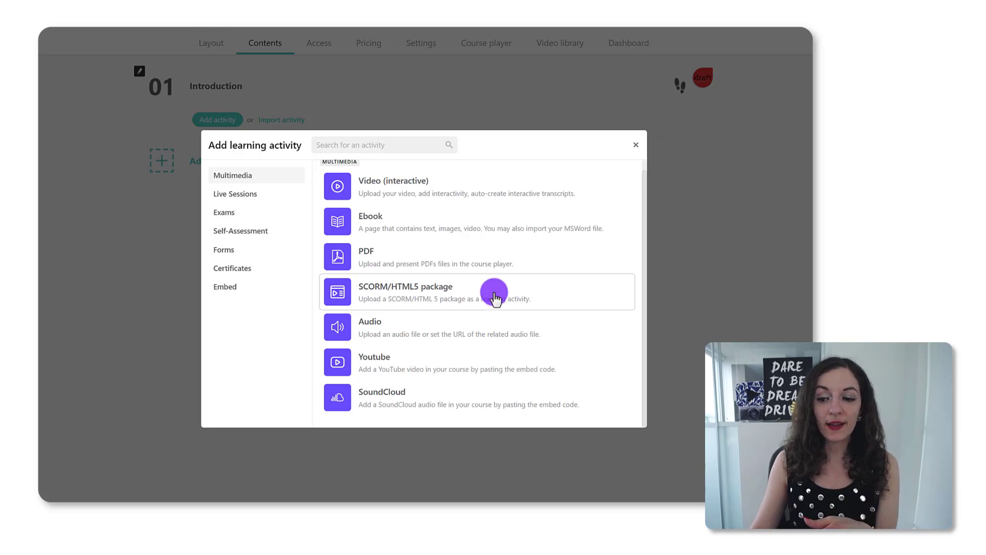
scroll(576, 202, "up", 1)
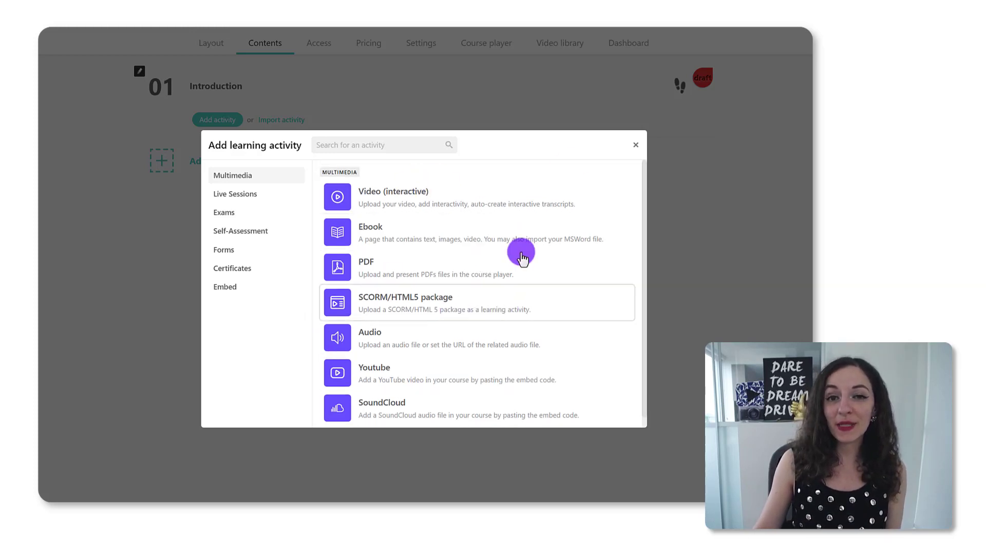
Switch to Live Sessions to list Zoom meeting, Zoom webinar, Webex meeting, 1:1 and Group session.
left_click(242, 196)
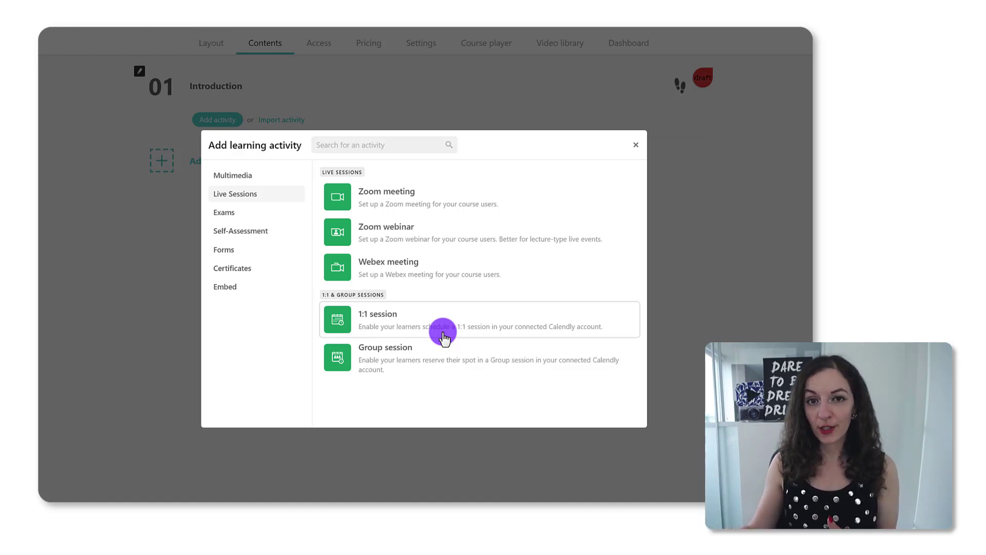
Select Exams and scroll through Blank exam, Graded SCORM, Text assignment and File assignment templates.
left_click(231, 212)
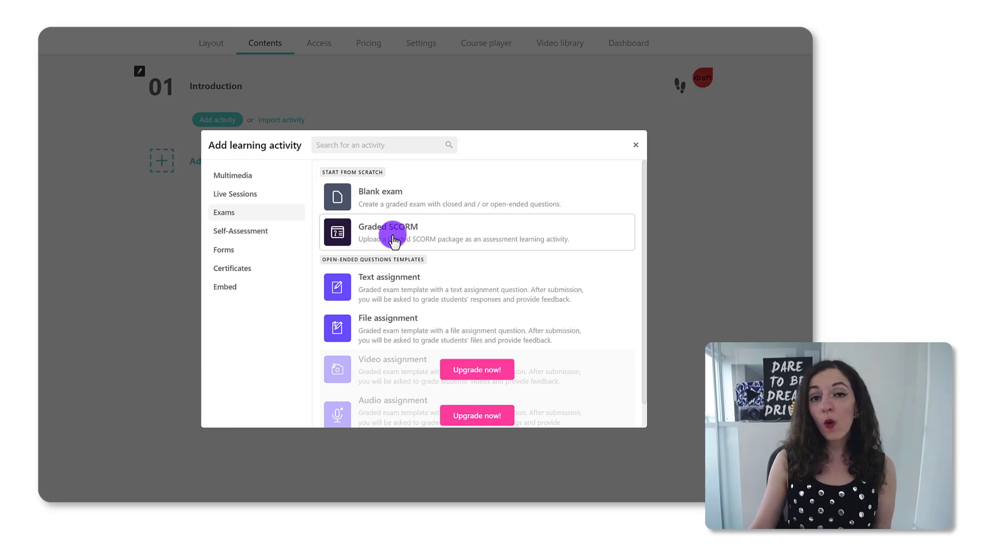
scroll(393, 239, "down", 1)
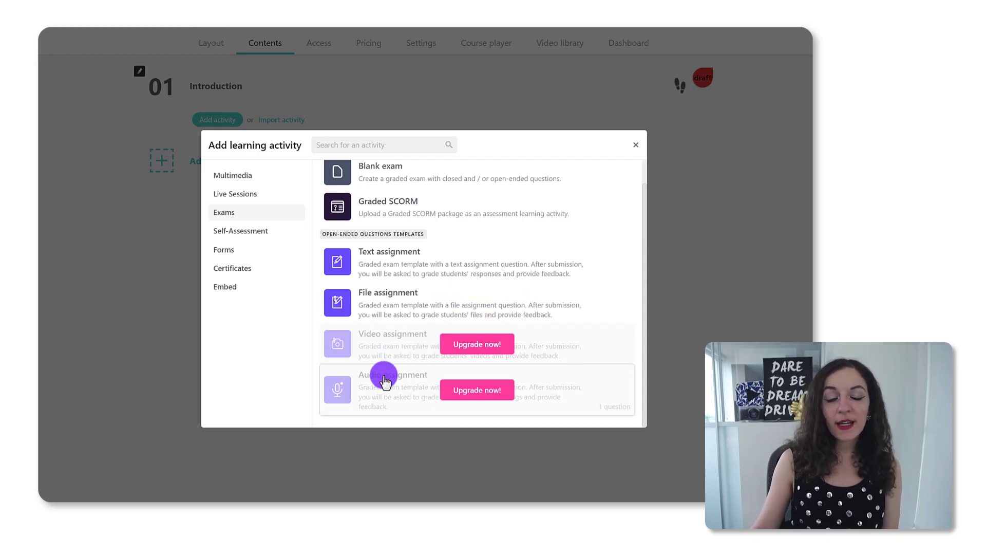
scroll(423, 349, "up", 1)
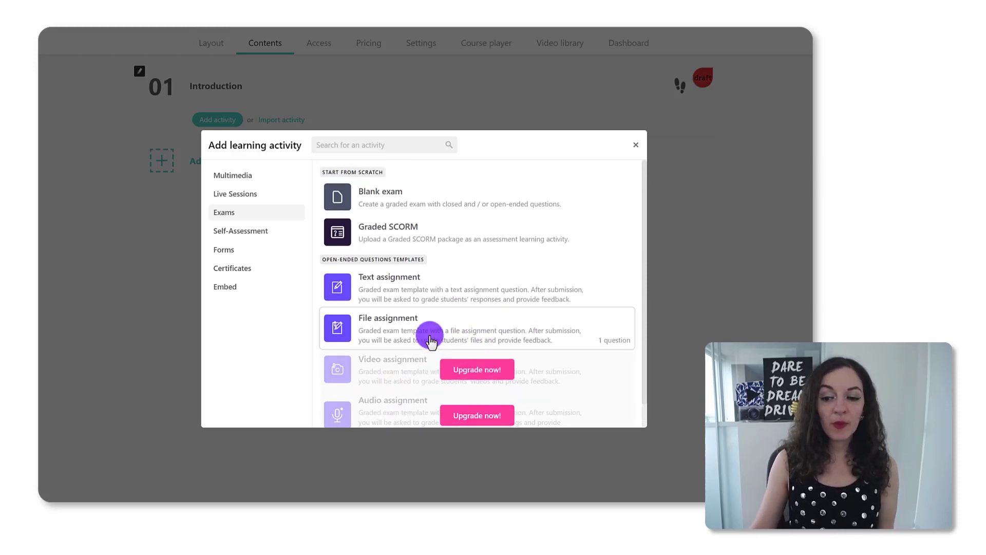
scroll(440, 288, "down", 1)
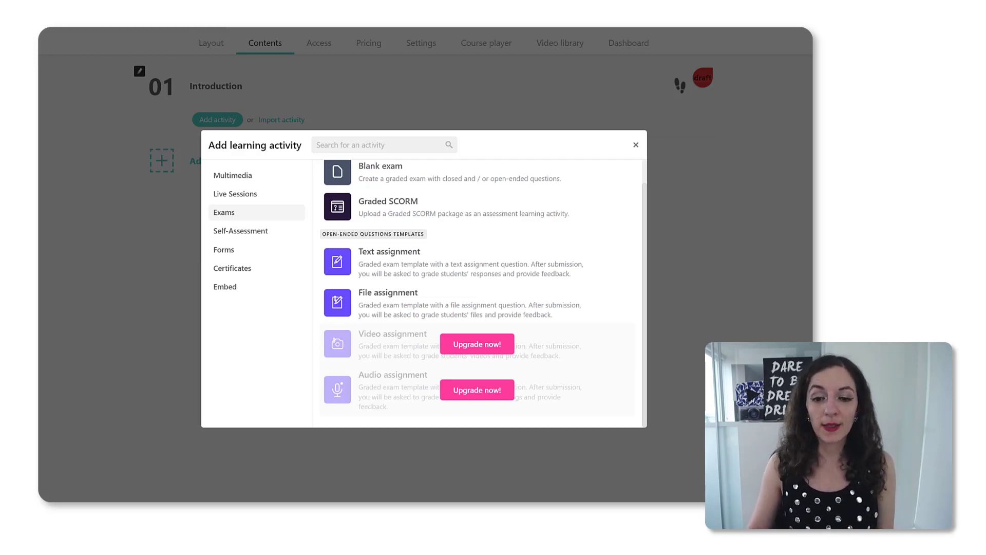
Select Self-Assessment and scroll from Blank self-assessment to Upload your work, then back to the top.
left_click(240, 231)
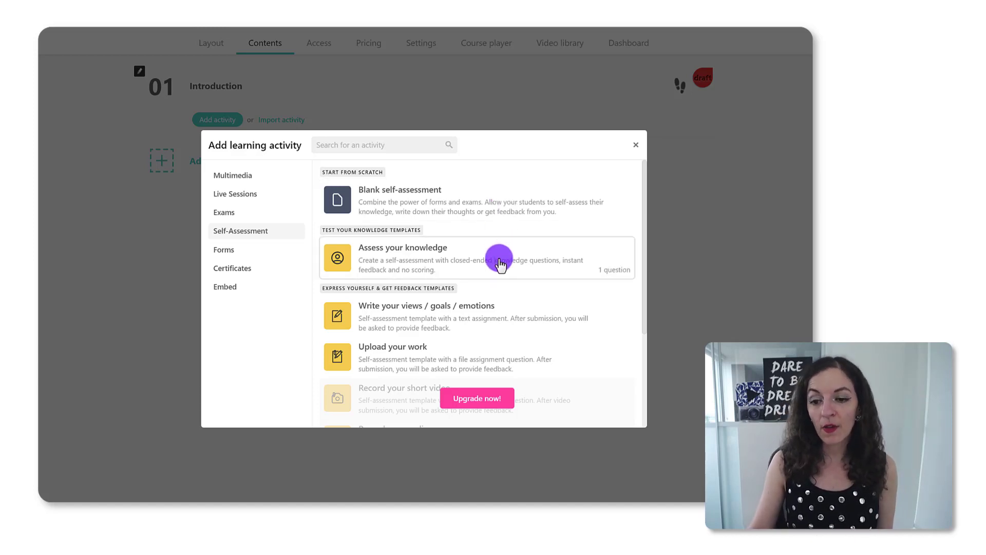
scroll(499, 263, "down", 2)
scroll(366, 282, "up", 1)
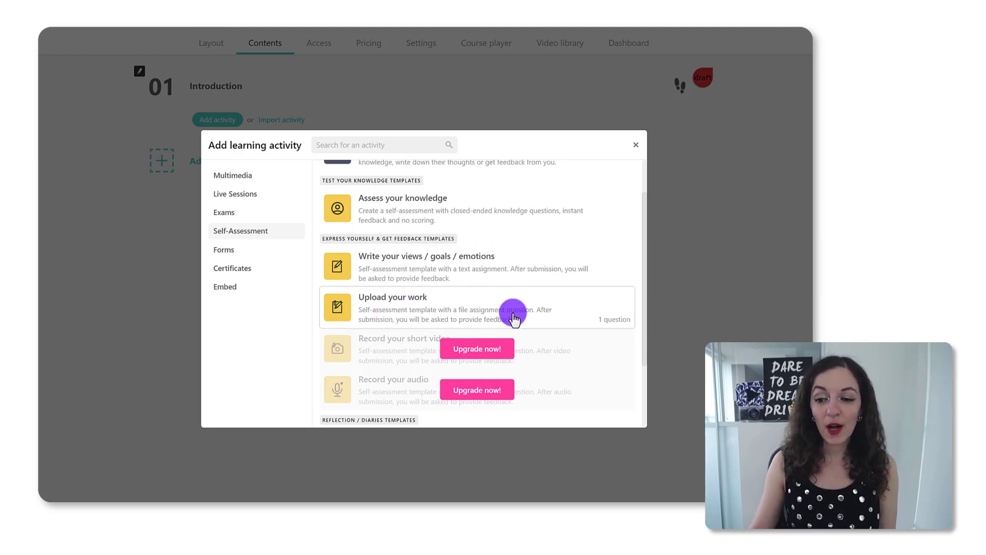
scroll(519, 319, "down", 1)
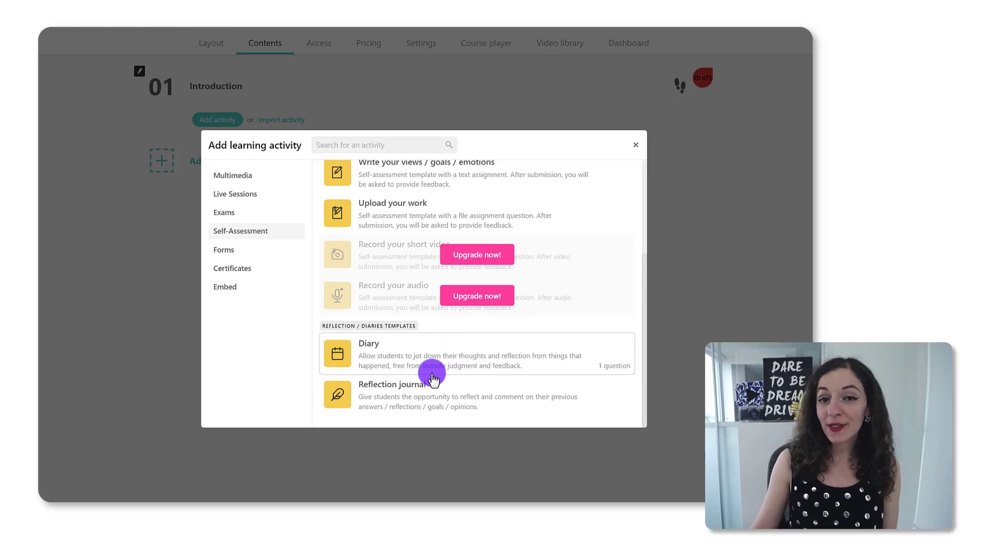
scroll(426, 349, "up", 2)
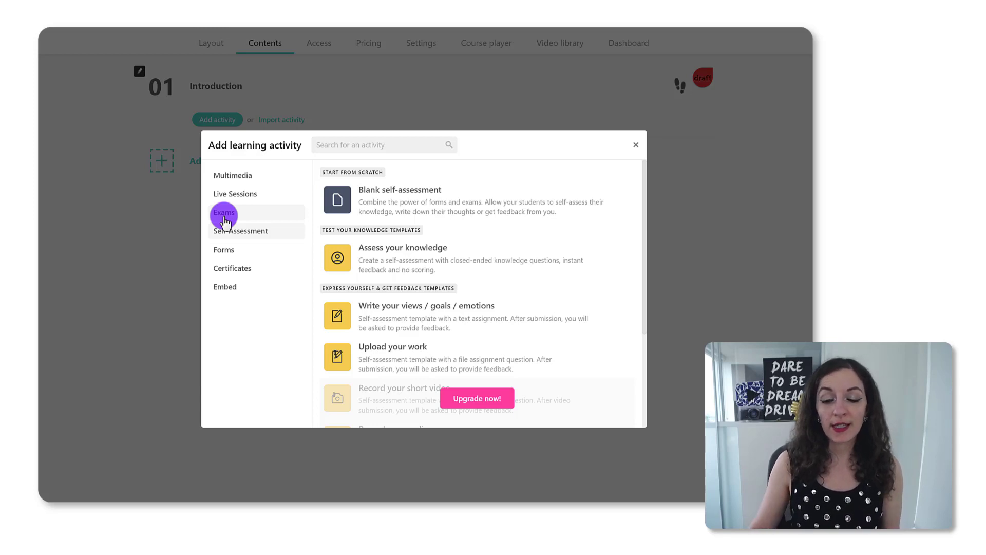
Select Forms and scroll through Blank form, Introduce yourself, evaluation, feedback and consent templates.
left_click(224, 250)
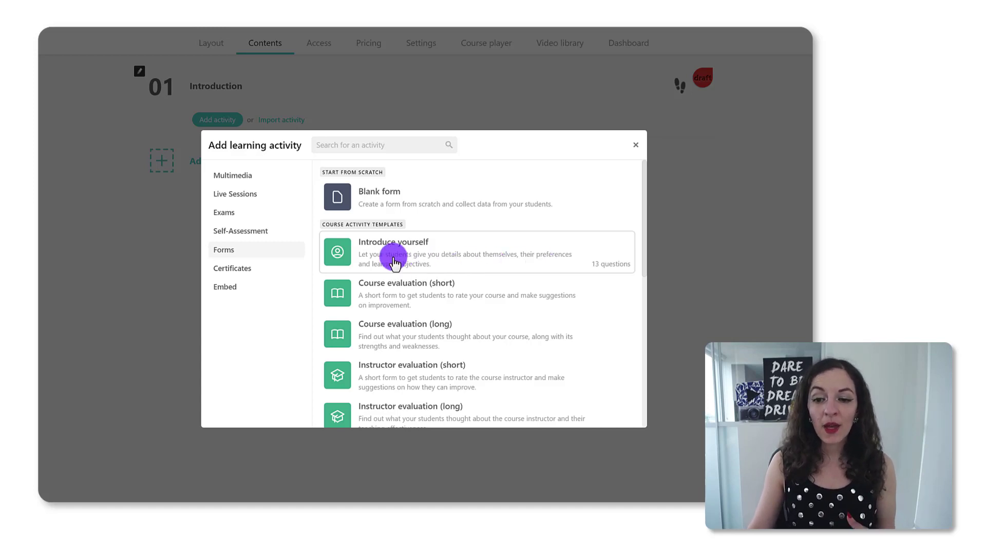
scroll(396, 260, "down", 1)
scroll(392, 255, "up", 1)
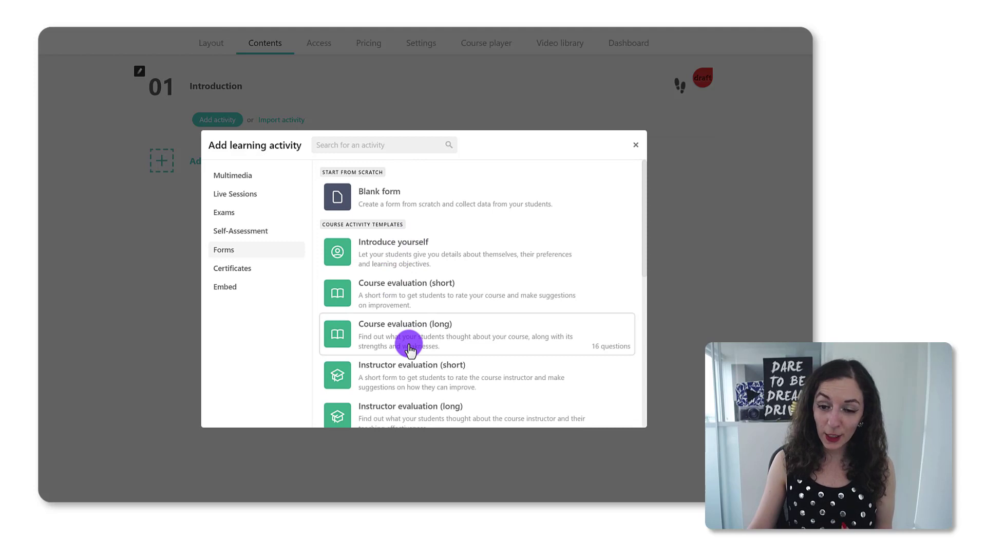
scroll(415, 285, "down", 1)
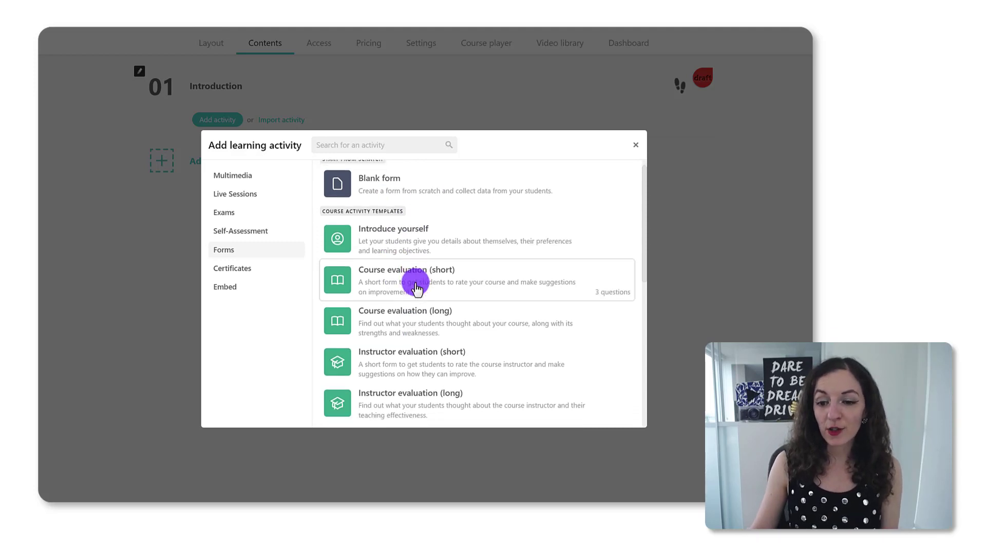
scroll(416, 287, "down", 1)
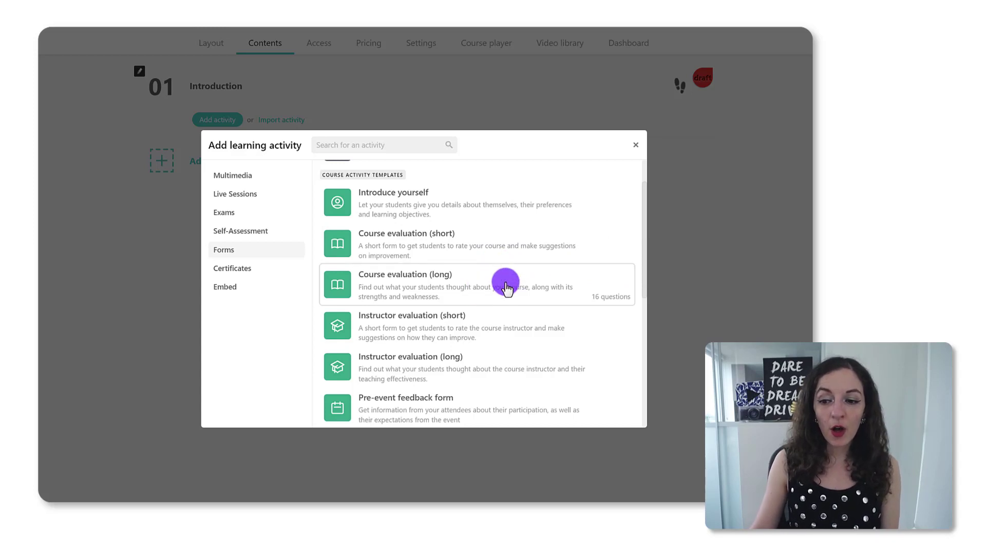
scroll(505, 285, "down", 2)
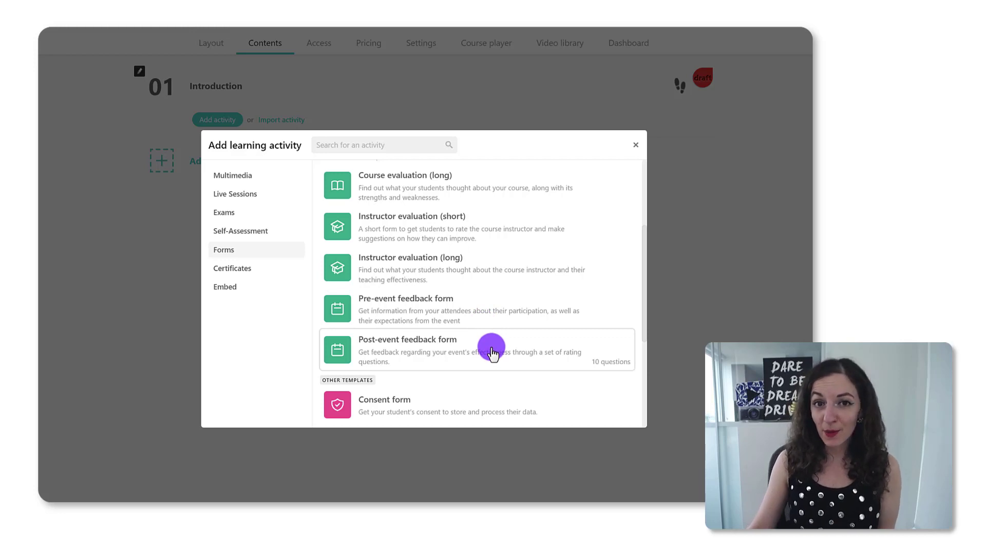
scroll(508, 354, "up", 3)
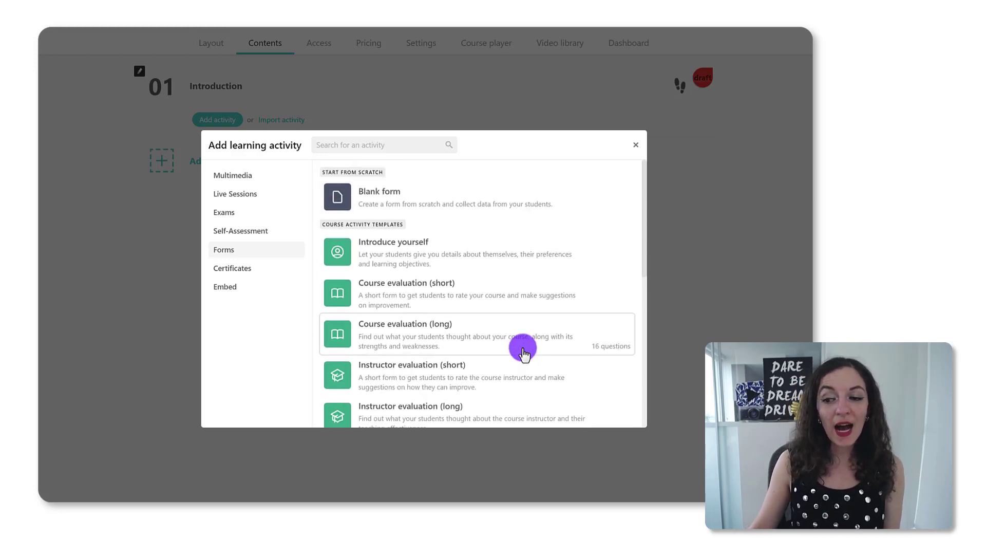
scroll(489, 320, "down", 4)
scroll(489, 321, "up", 4)
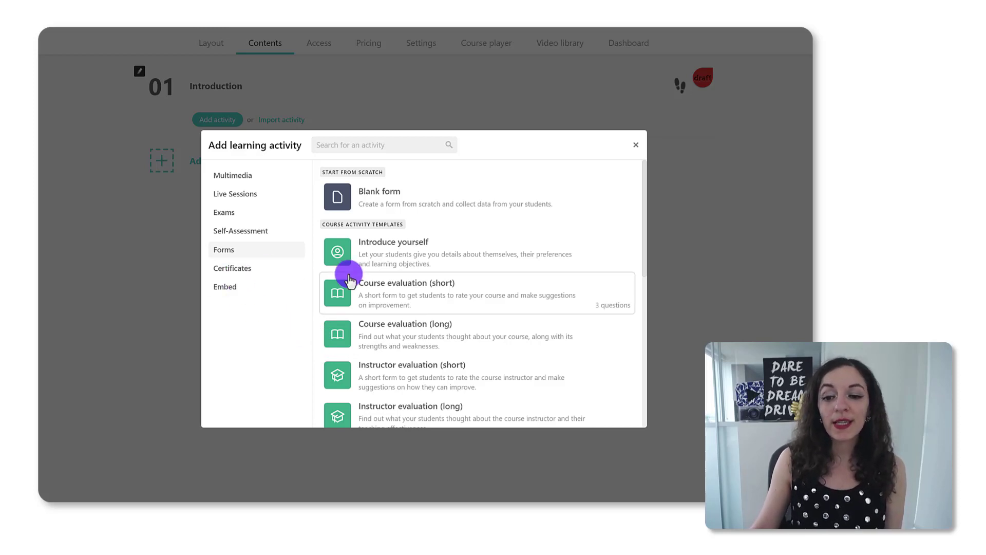
Switch to Certificates to show the Certificate and Certificate of completion options.
left_click(265, 276)
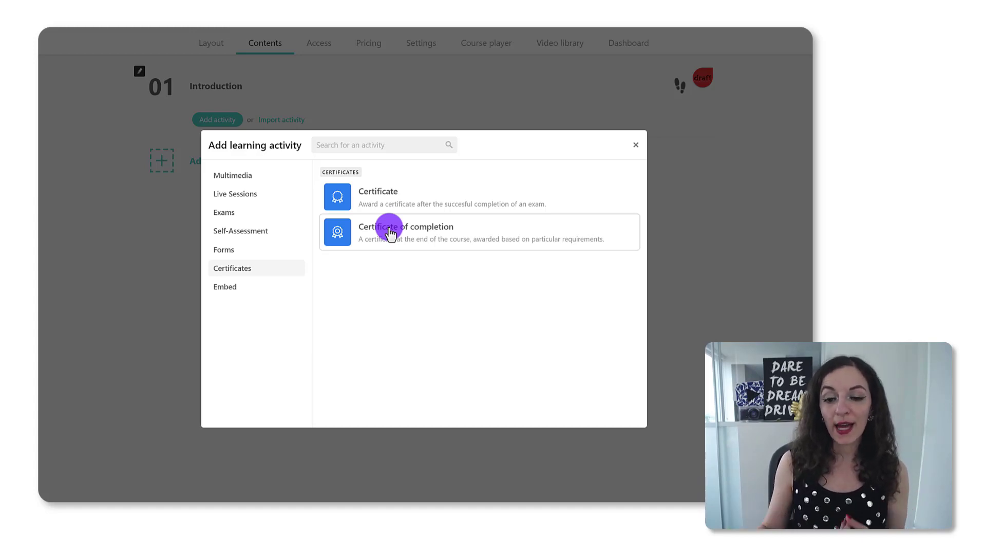
Switch to Embed to list Embed code, Slideshare presentation and External link.
left_click(260, 289)
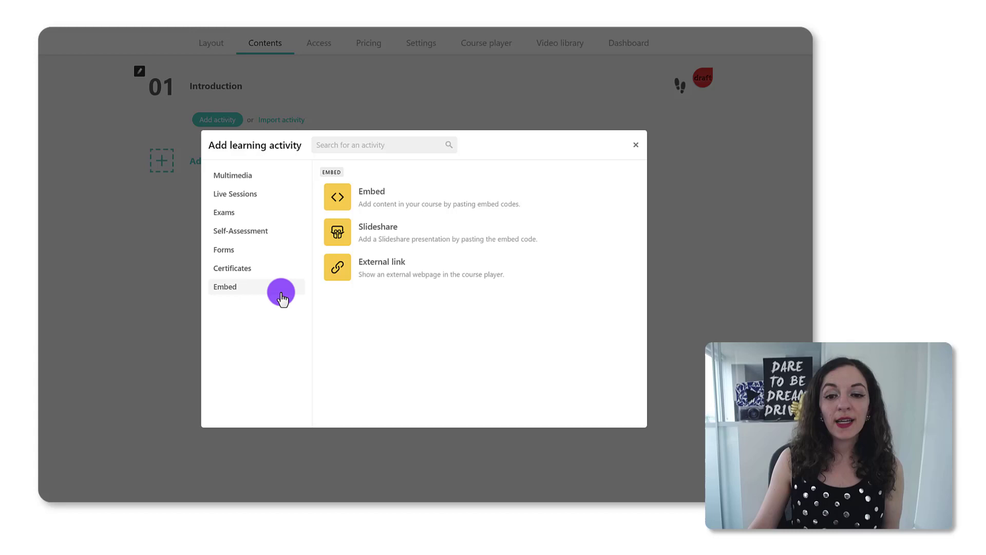